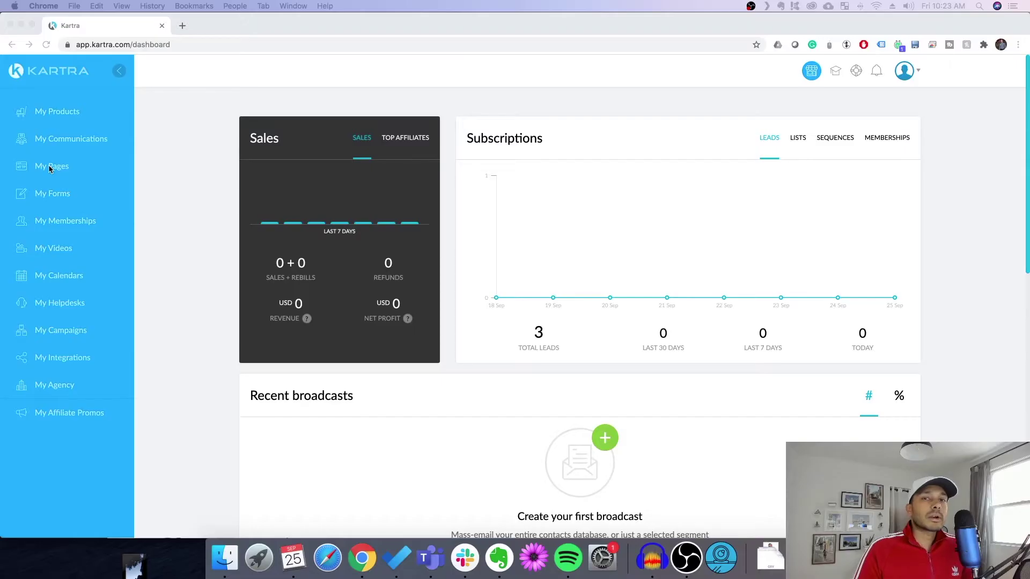
- Open the 'What is a Sales Funnel?' page from My Pages in the page editor
left_click(54, 169)
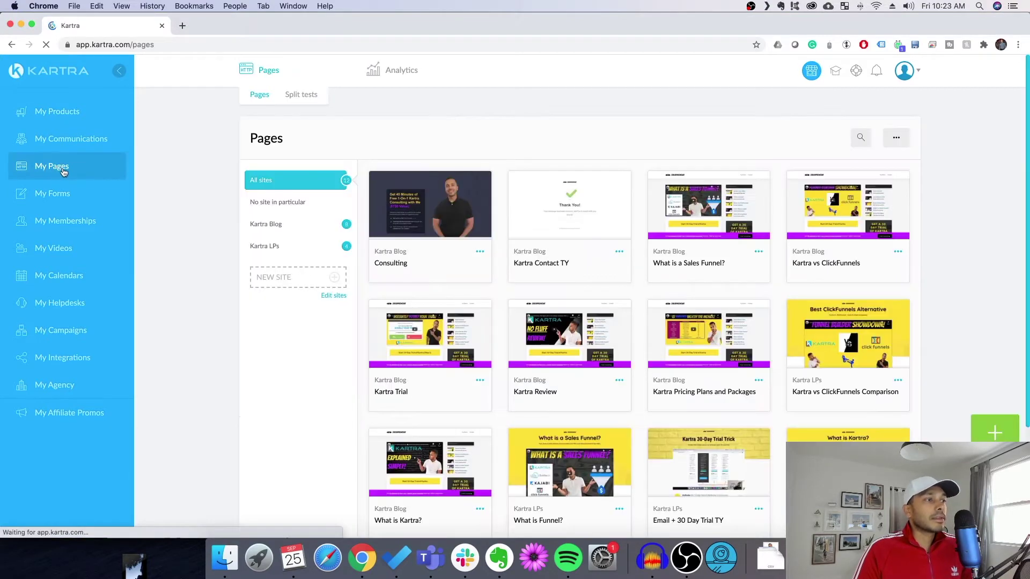
left_click(759, 252)
left_click(805, 273)
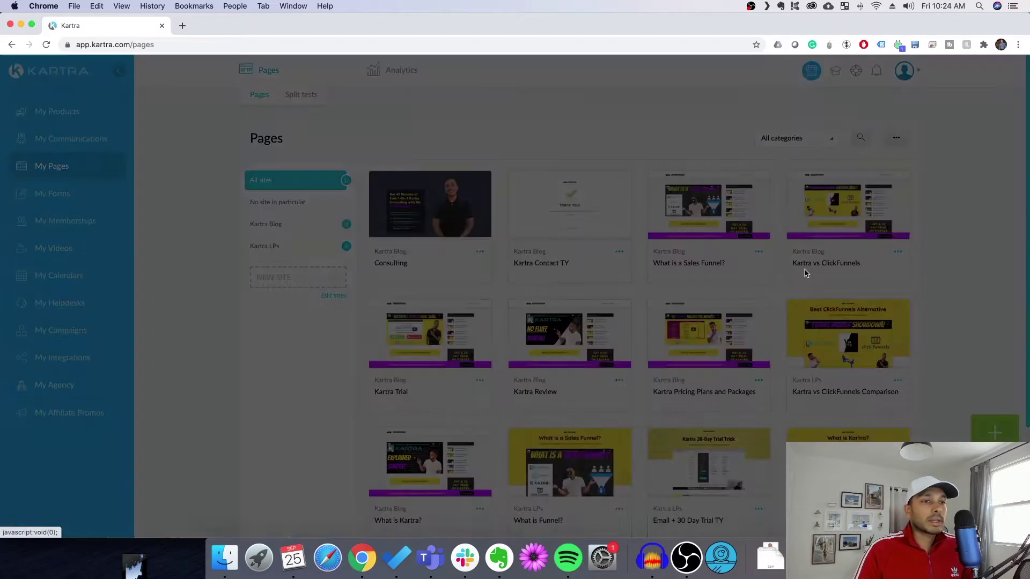
left_click(679, 97)
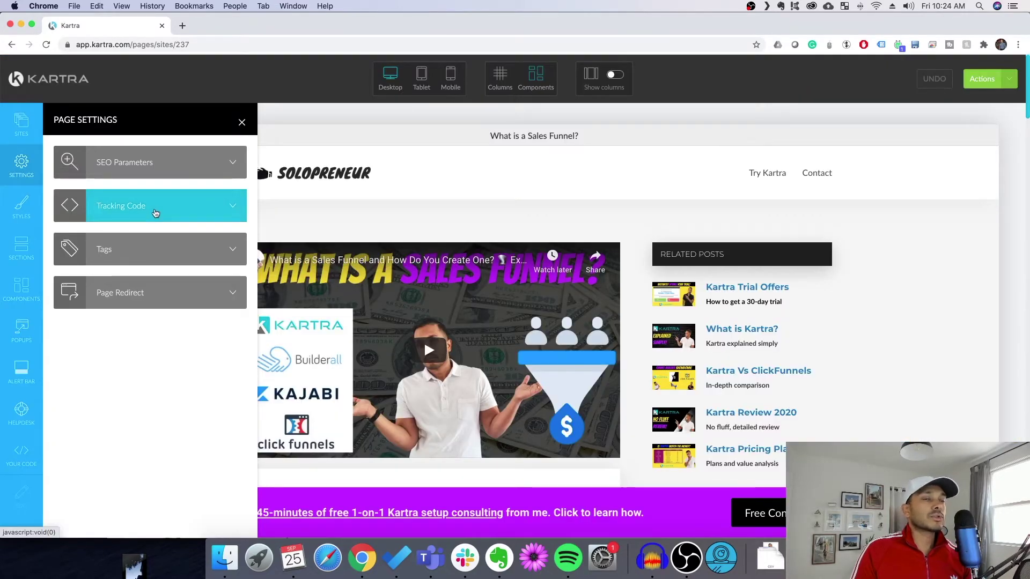
- Review the Google Analytics gtag script in the page's HEAD tracking code and apply it
left_click(155, 213)
scroll(172, 202, "down", 3)
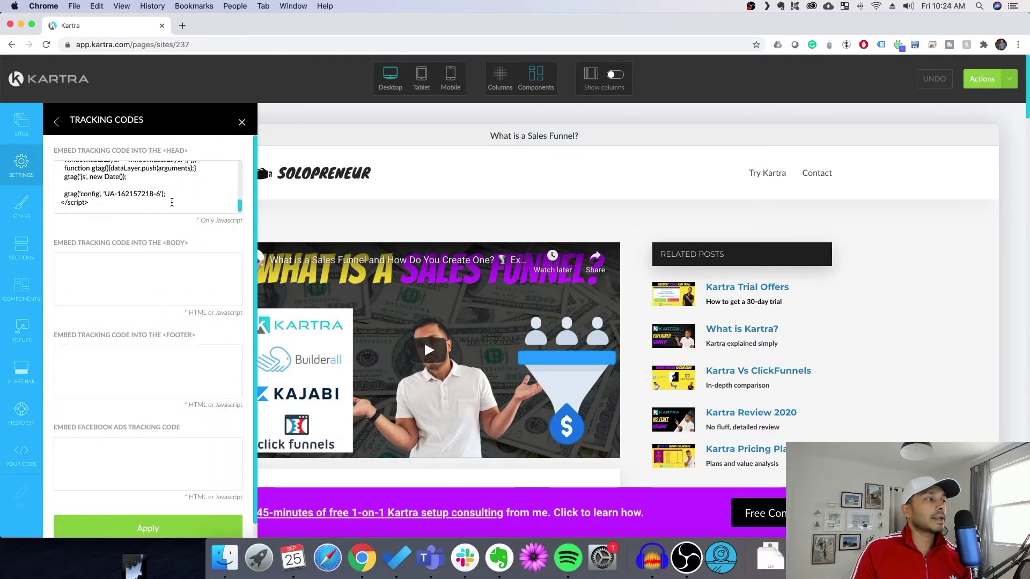
scroll(172, 202, "down", 1)
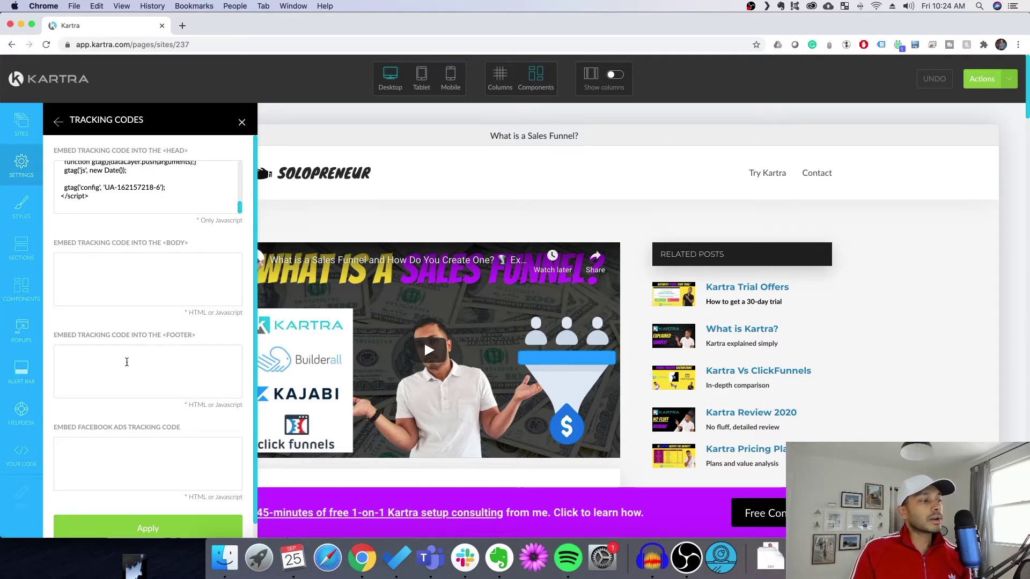
scroll(156, 462, "down", 1)
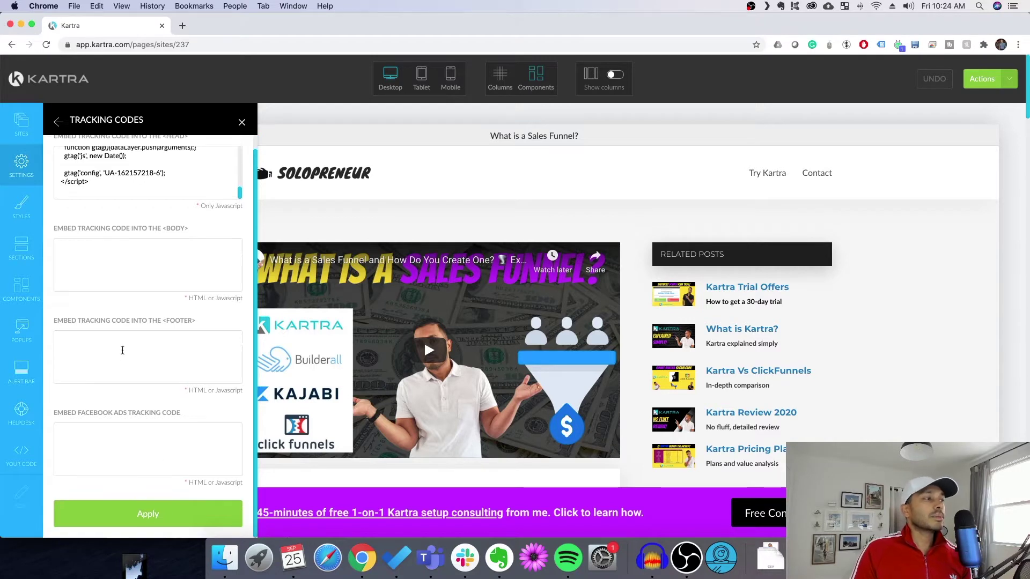
left_click(149, 509)
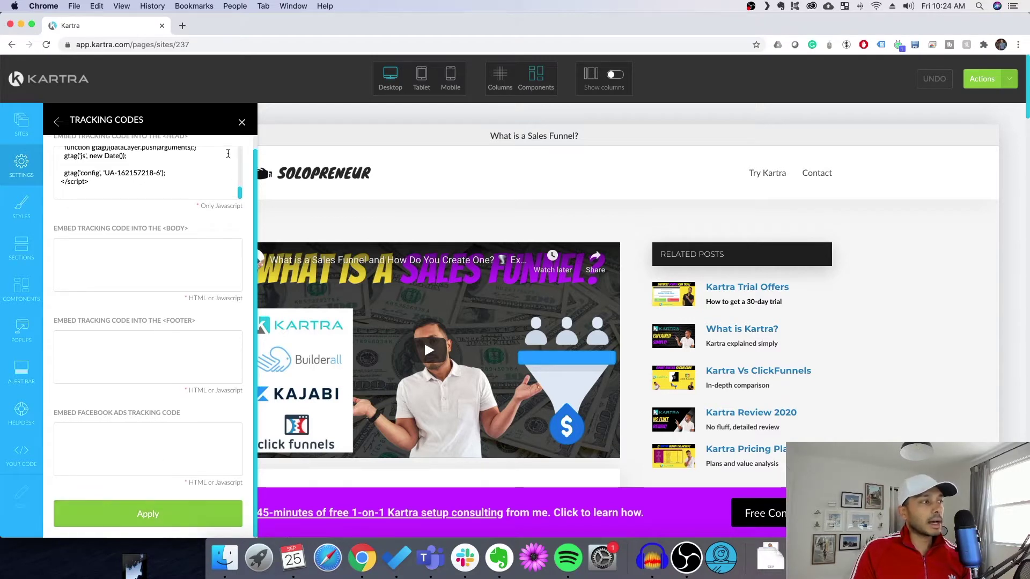
left_click(242, 122)
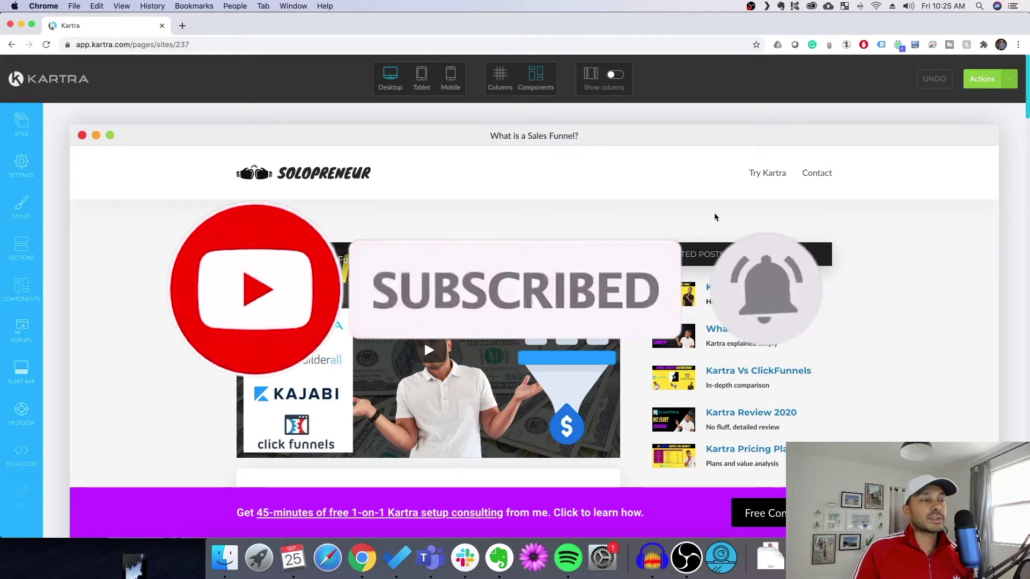
- Export tracking codes from the Sites panel to all pages in the site, overwriting existing codes
scroll(495, 335, "down", 2)
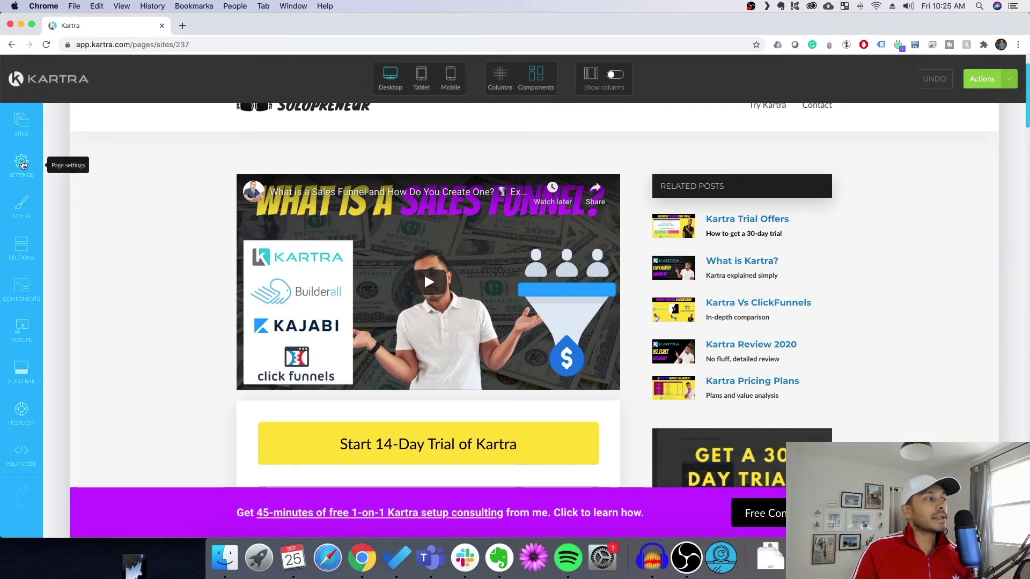
left_click(23, 164)
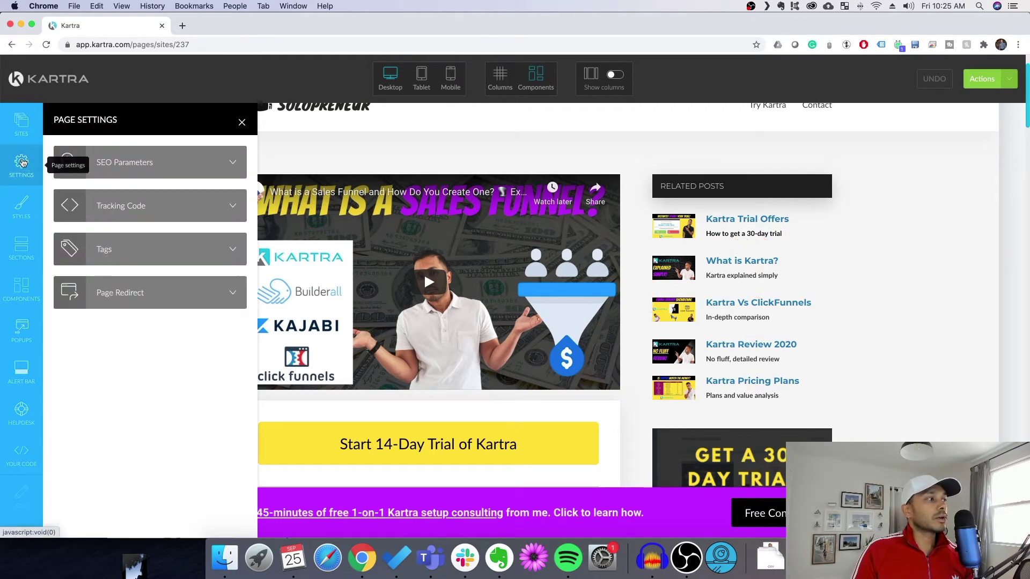
left_click(20, 122)
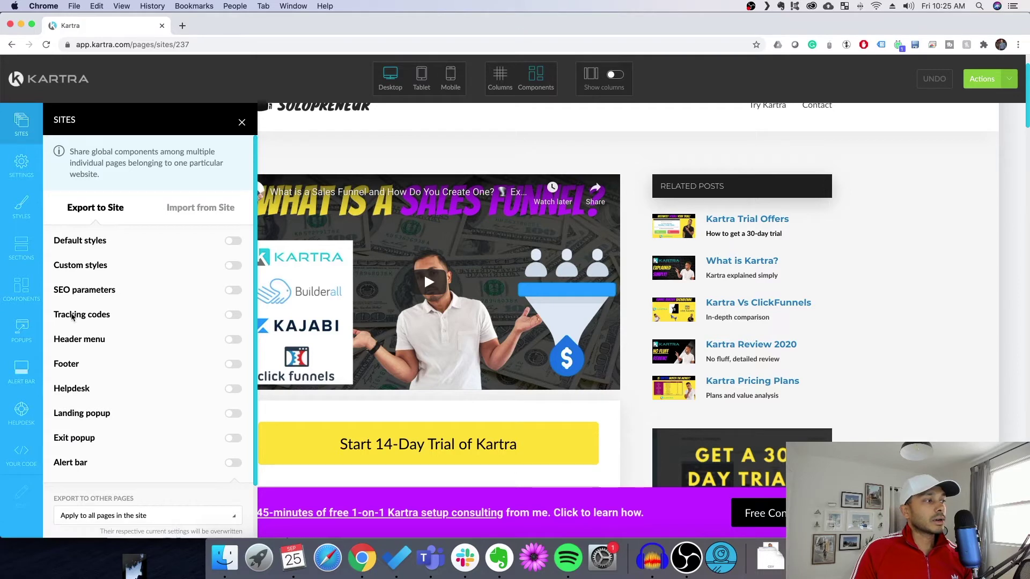
left_click(233, 315)
scroll(213, 319, "down", 3)
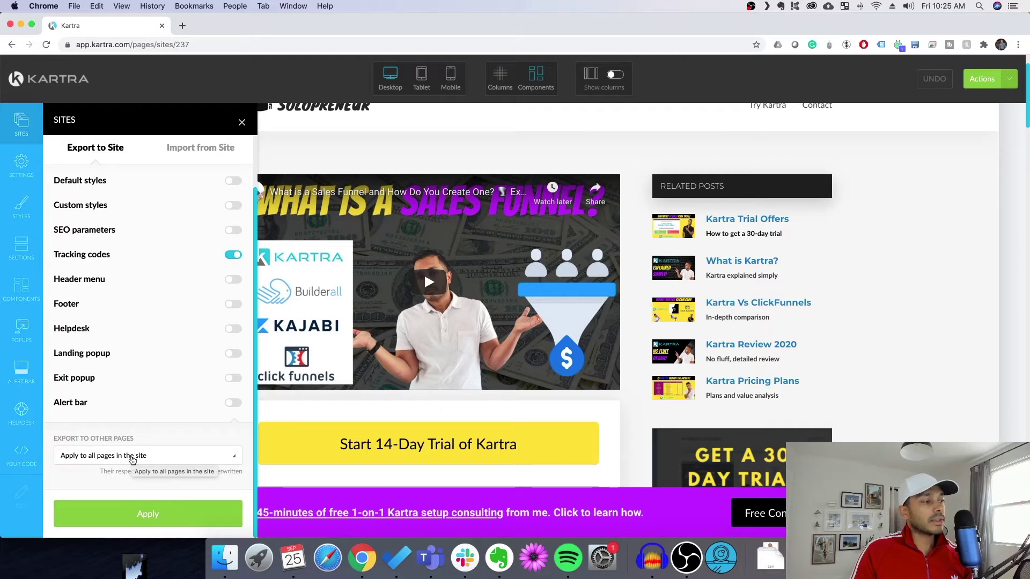
left_click(156, 517)
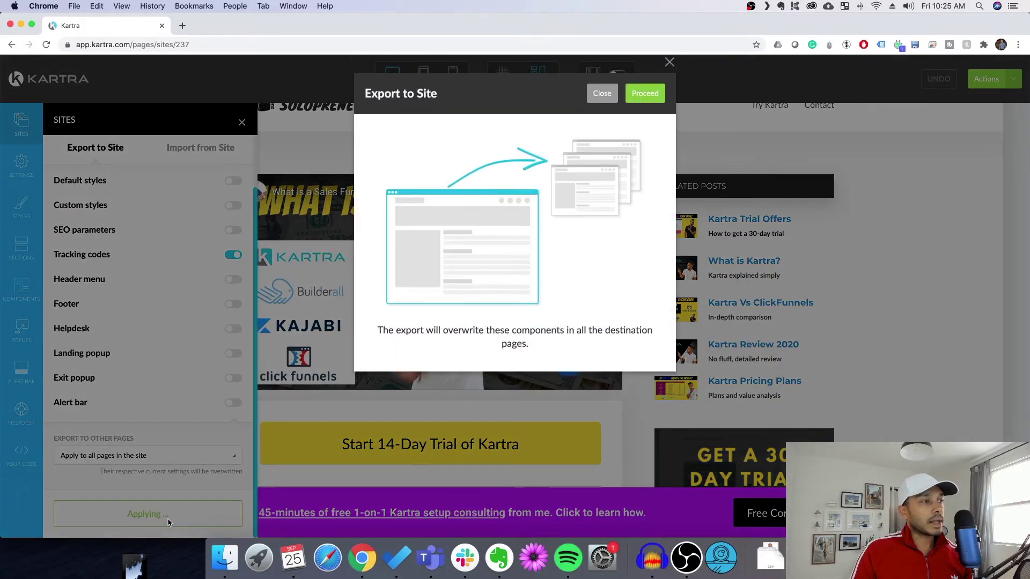
left_click(645, 97)
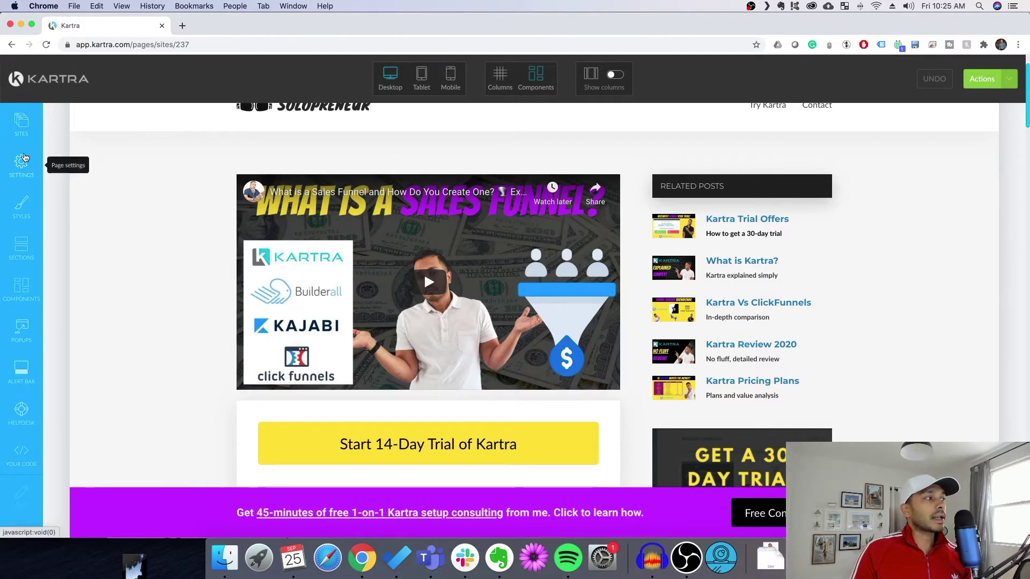
- Return to My Pages and filter the list to the Kartra Blog site
left_click(58, 78)
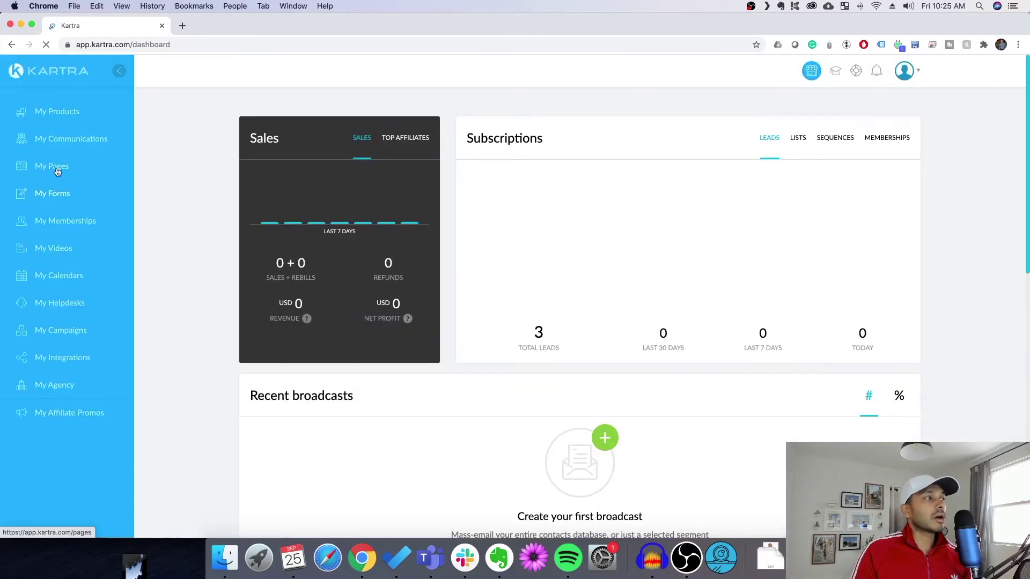
left_click(56, 167)
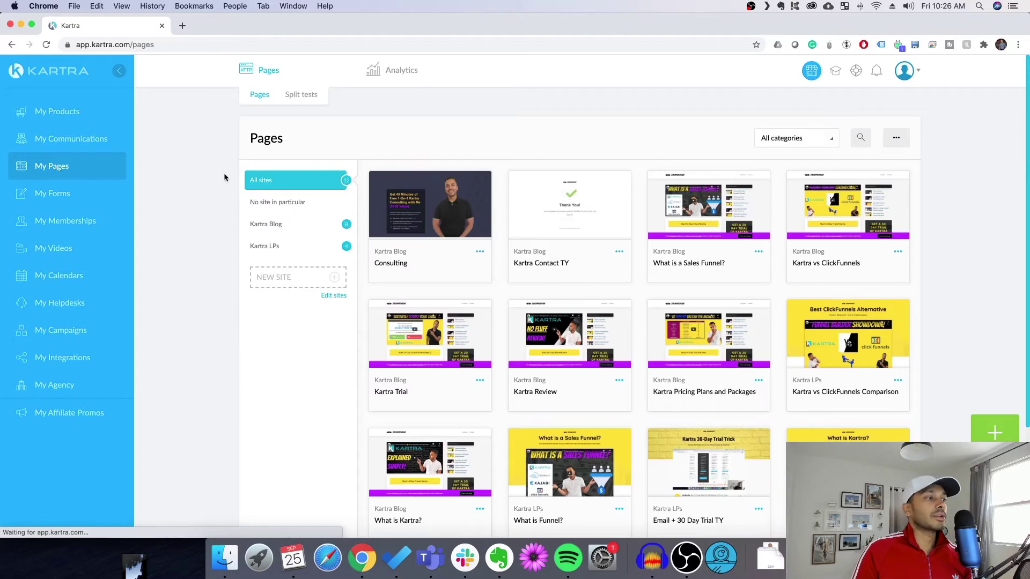
left_click(282, 226)
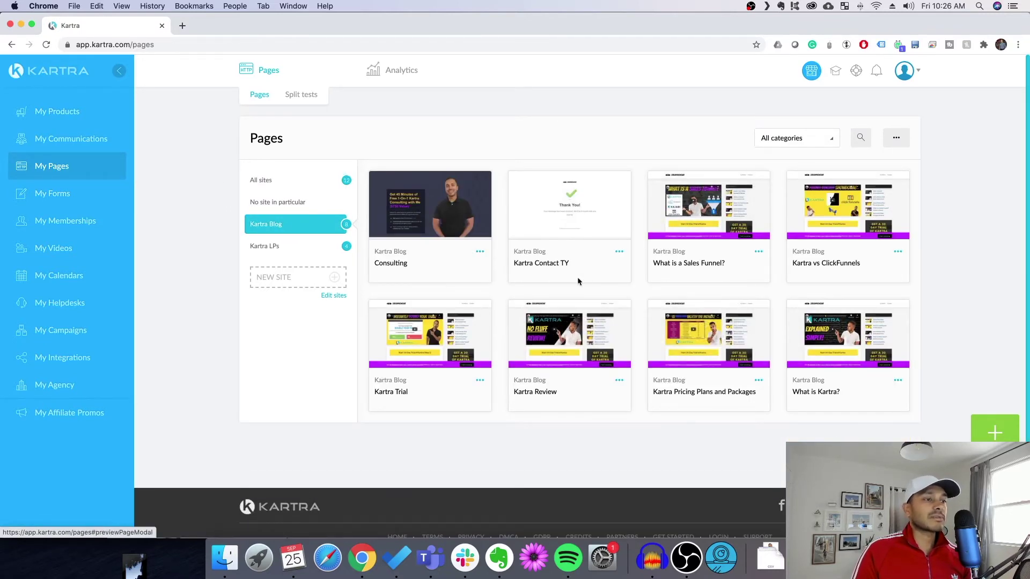
- Confirm Kartra Contact TY's Site field is Kartra Blog, then show sites with page counts
left_click(620, 251)
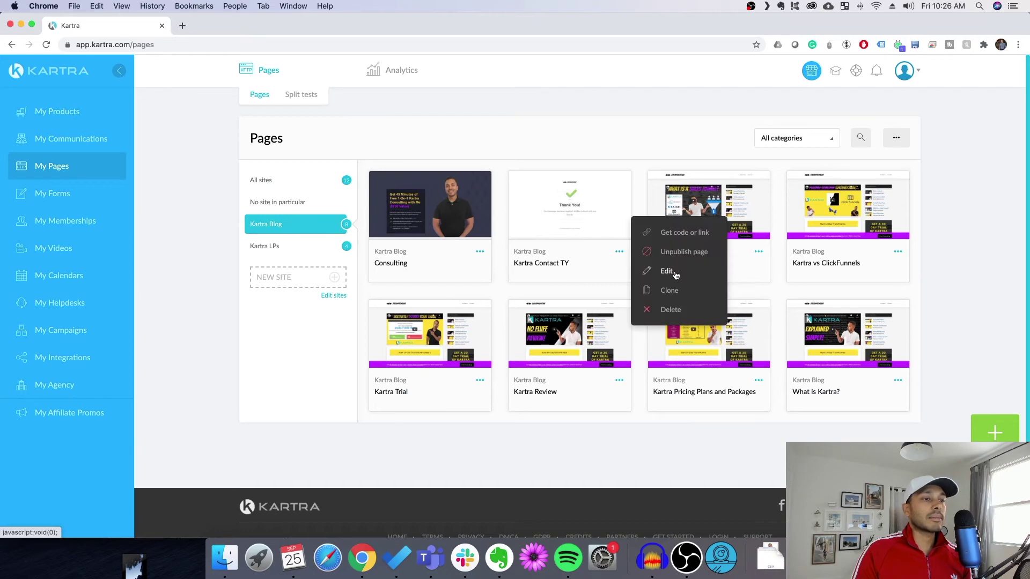
left_click(667, 271)
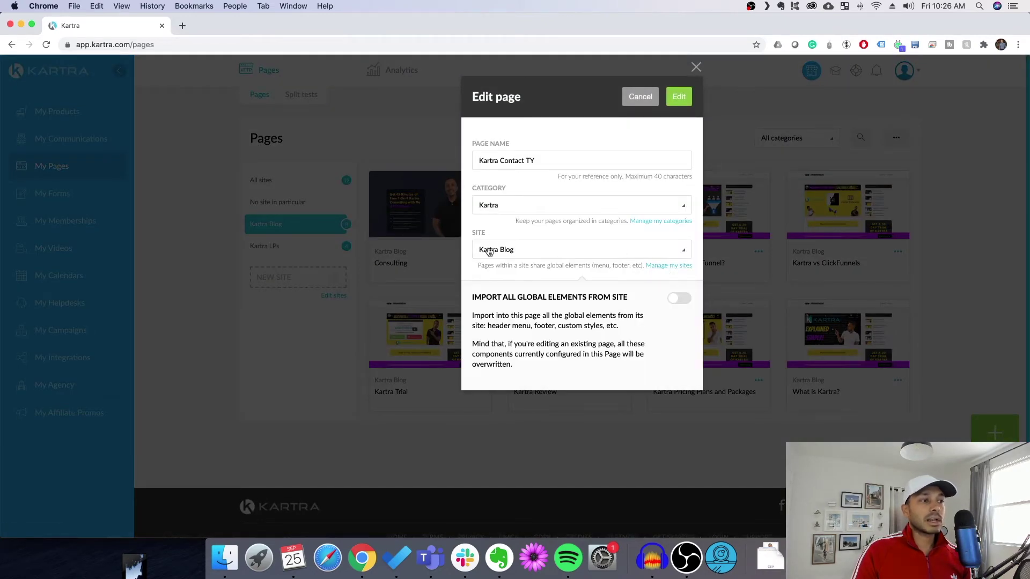
left_click(555, 254)
left_click(555, 254)
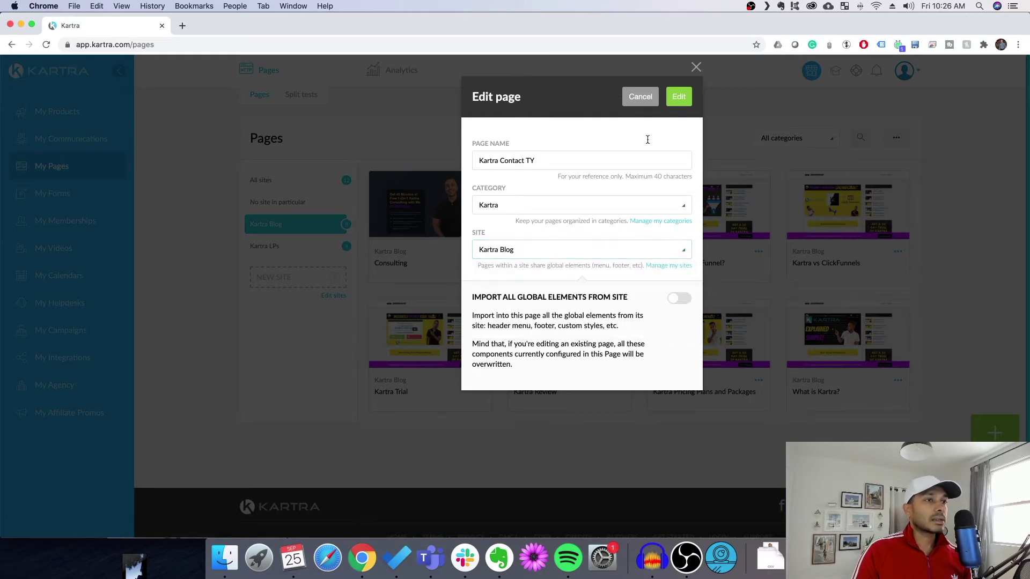
left_click(696, 69)
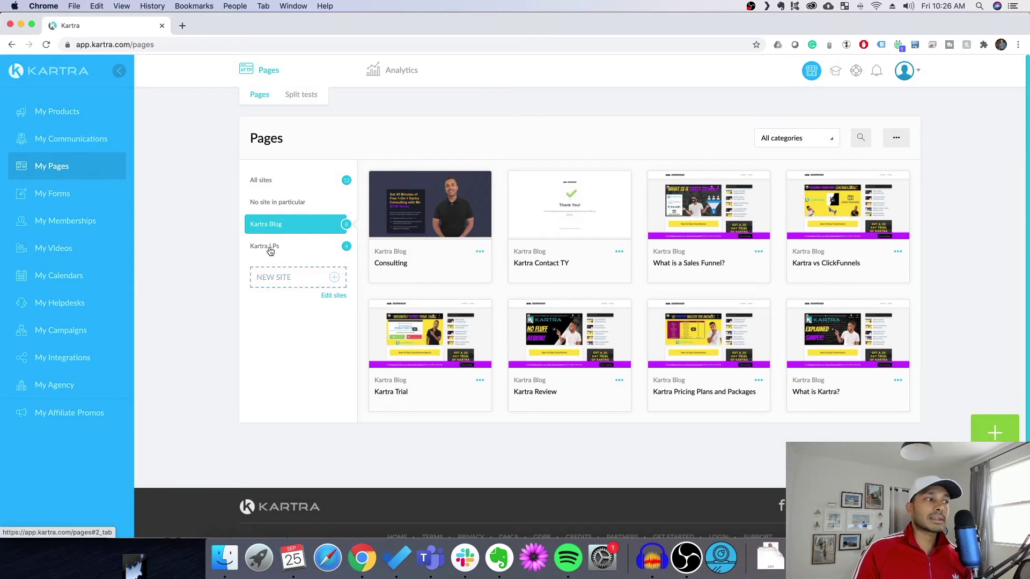
left_click(286, 280)
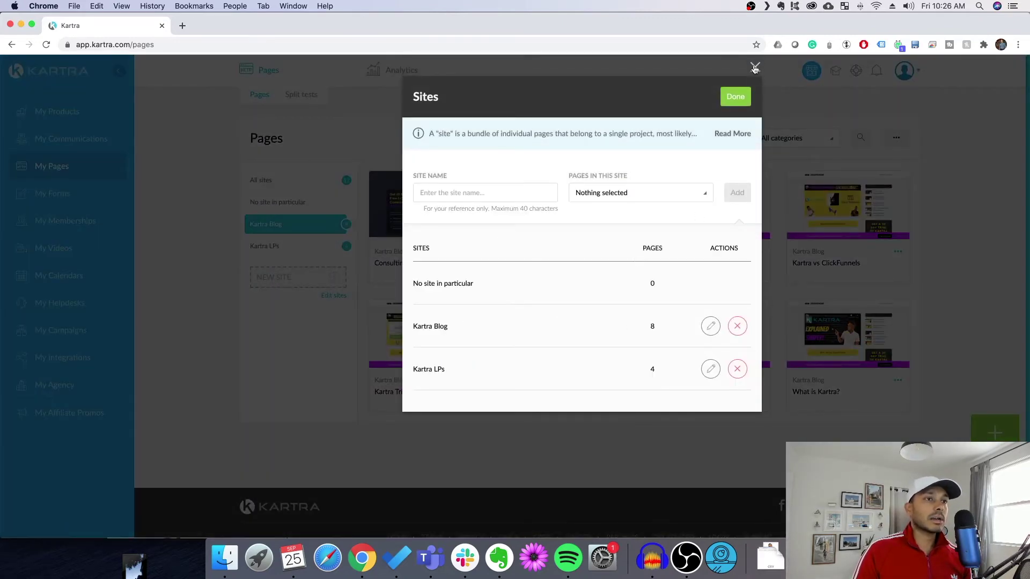
- Close the Sites dialog listing Kartra Blog (8 pages) and Kartra LPs (4 pages)
left_click(755, 67)
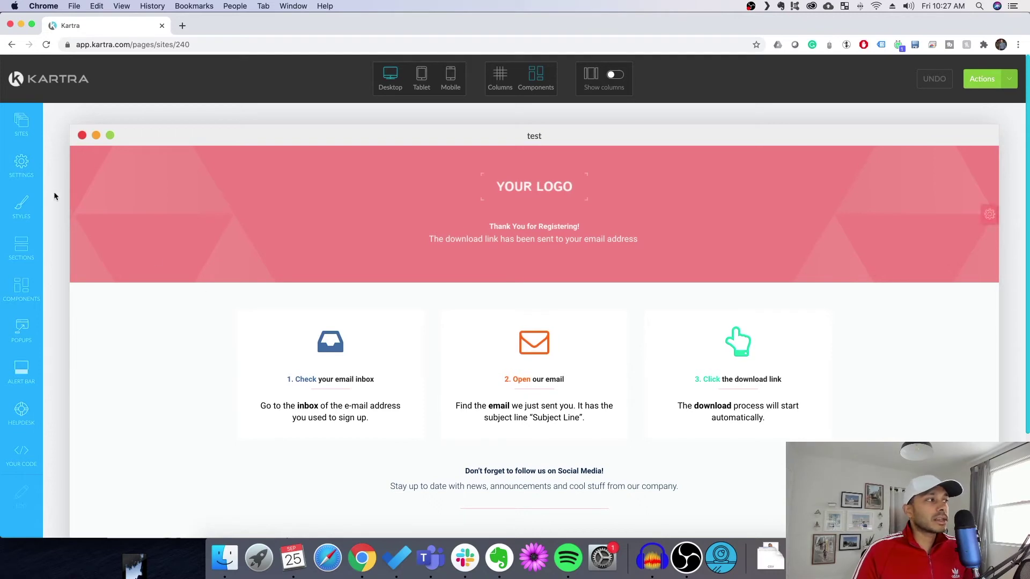
left_click(22, 164)
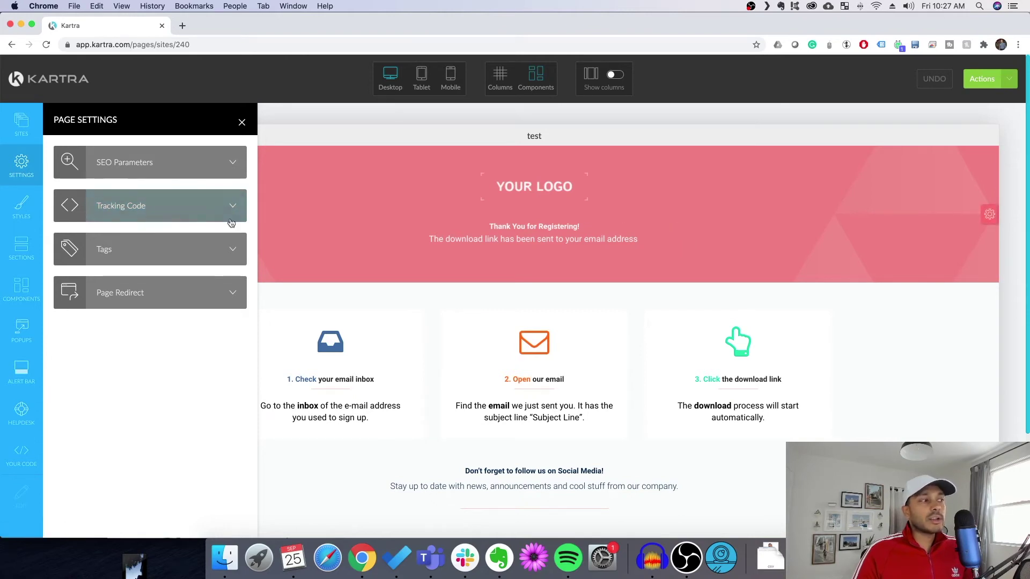
left_click(160, 212)
scroll(151, 177, "down", 5)
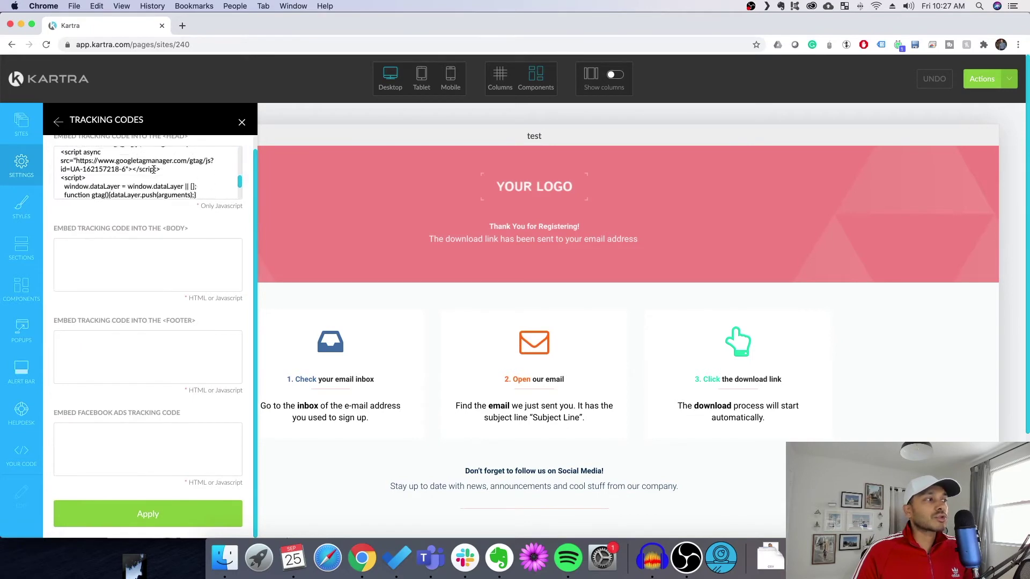
left_click(242, 123)
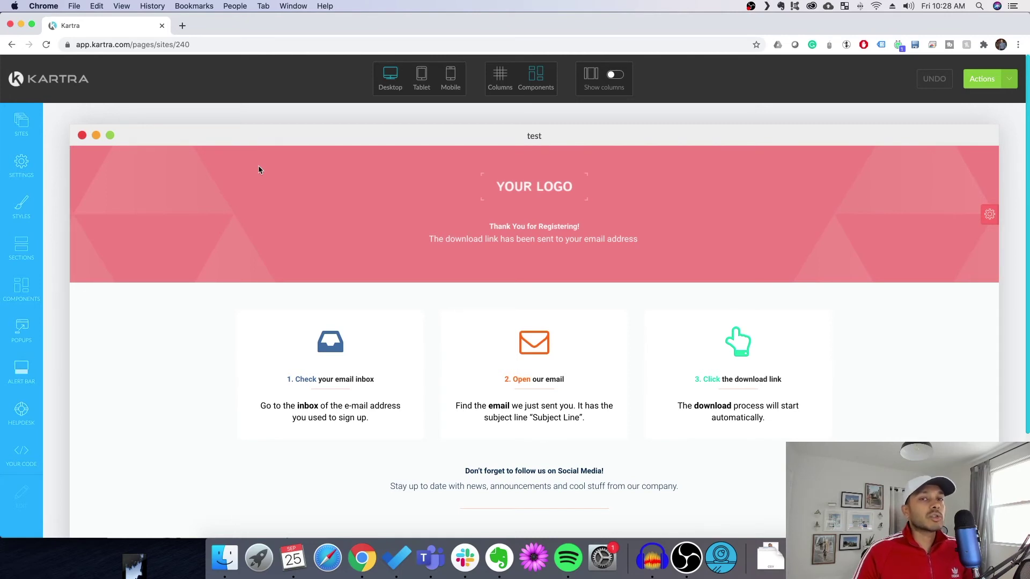
- Leave the editor via the dashboard and go back to the My Pages list
left_click(60, 82)
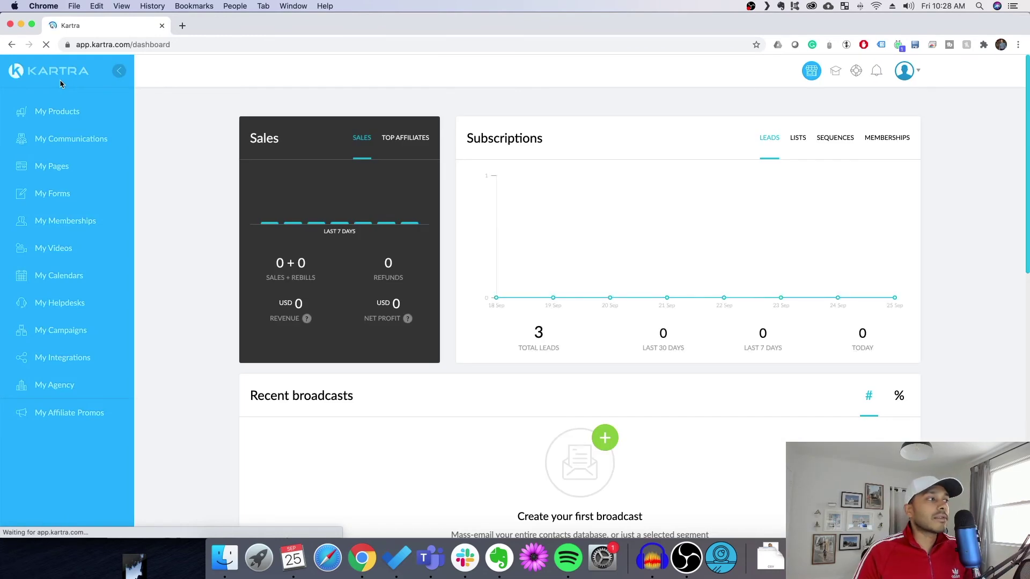
left_click(55, 168)
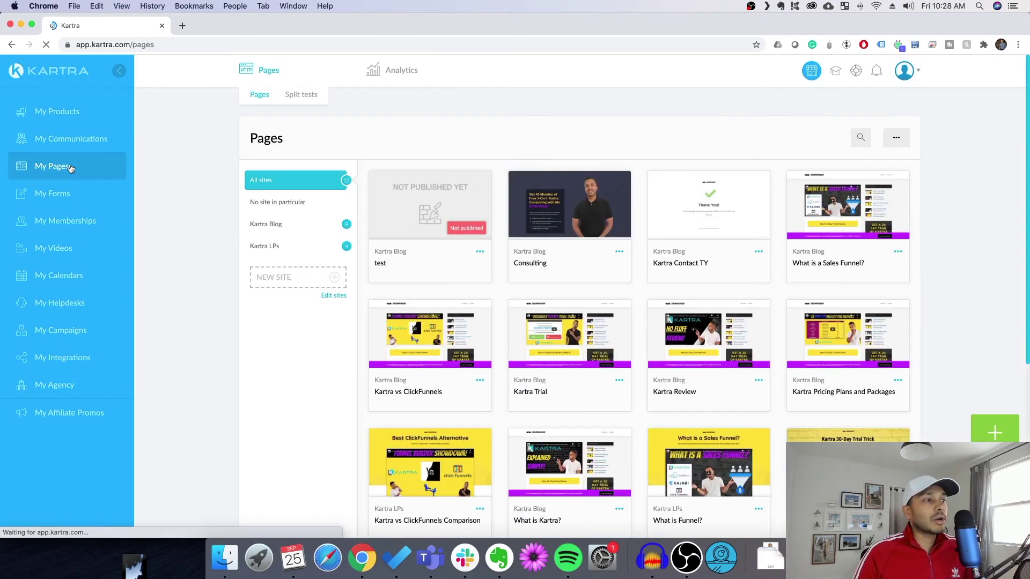